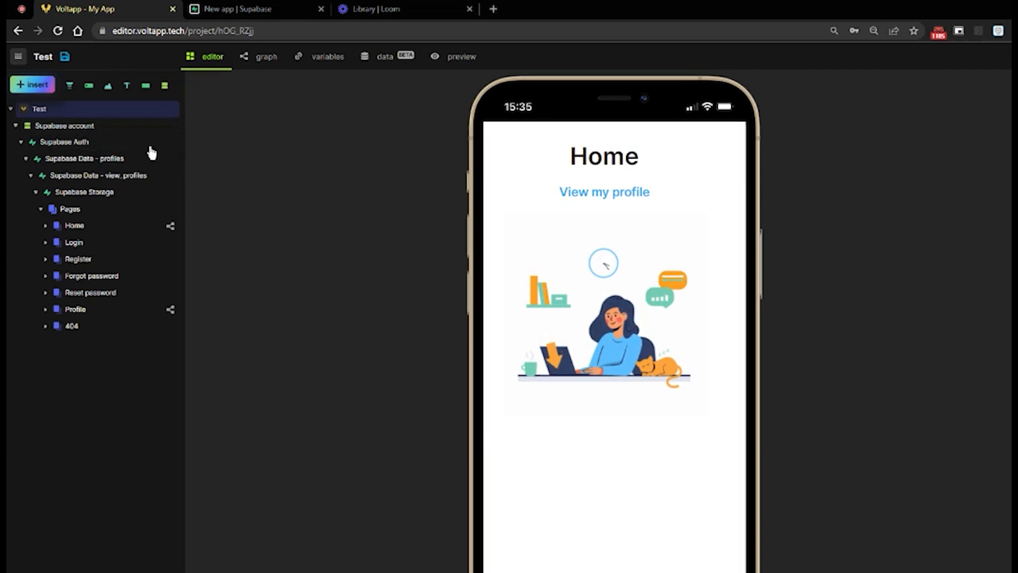
# Replace the default value of the Supabase Auth node's supabaseUrl variable with the project URL copied from the data configuration
pyautogui.click(112, 148)
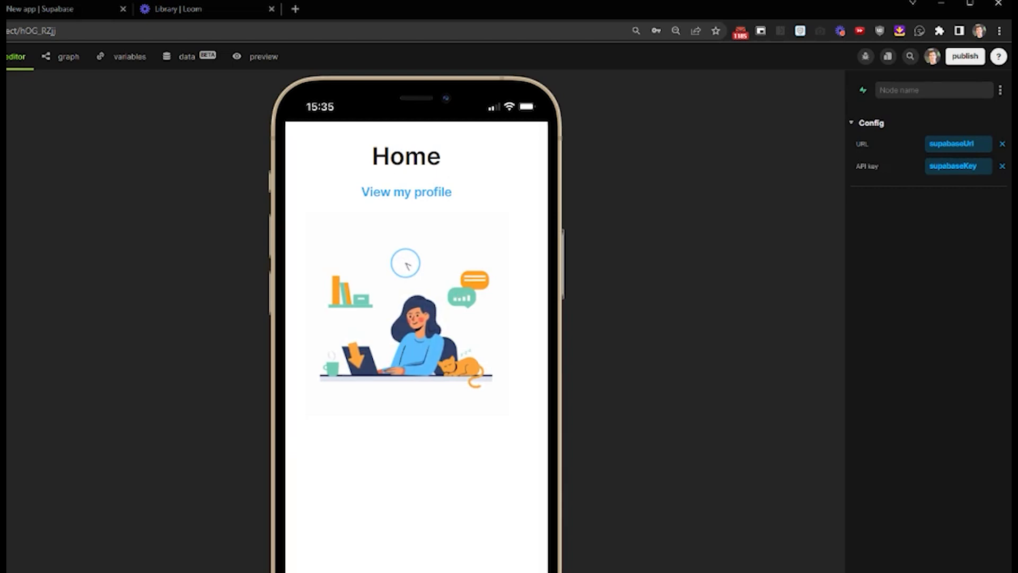
pyautogui.click(951, 145)
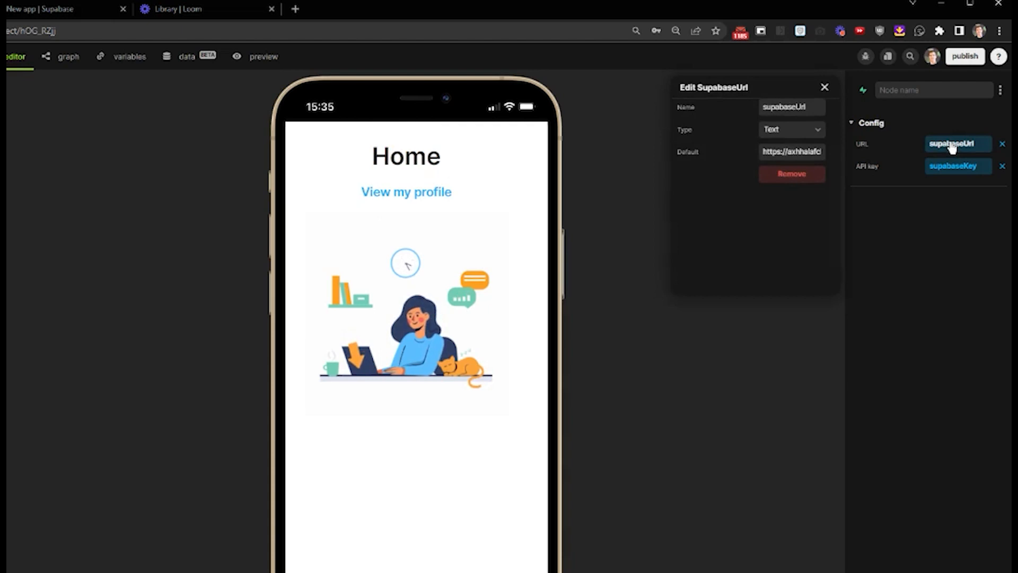
pyautogui.tripleClick(790, 154)
pyautogui.press('BackSpace')
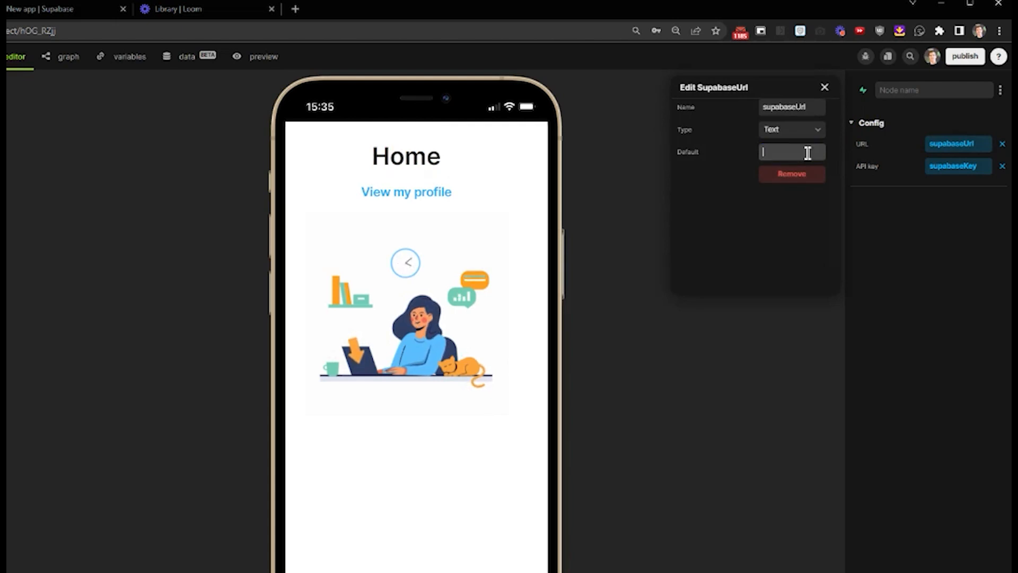
pyautogui.click(175, 61)
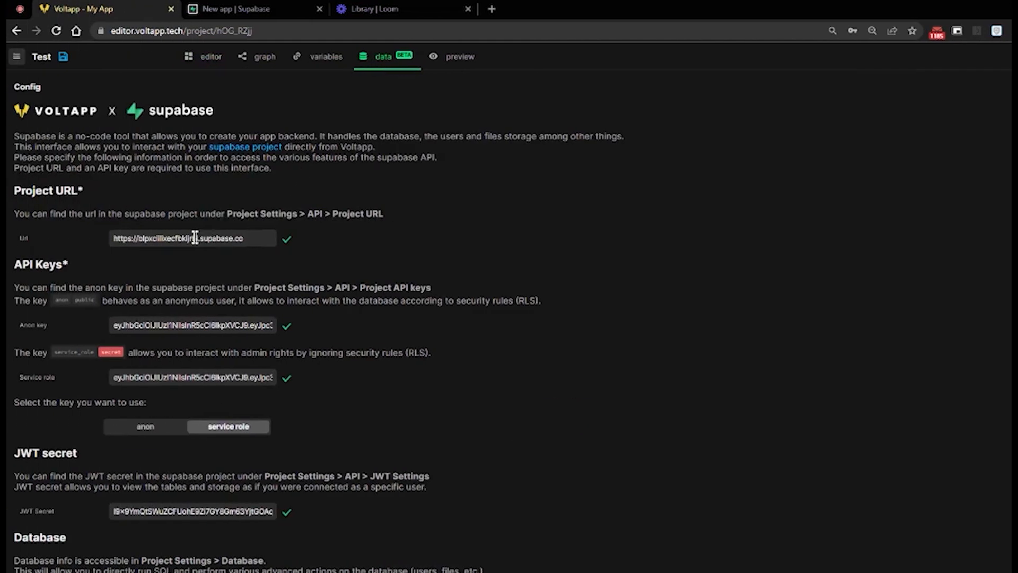
pyautogui.tripleClick(133, 237)
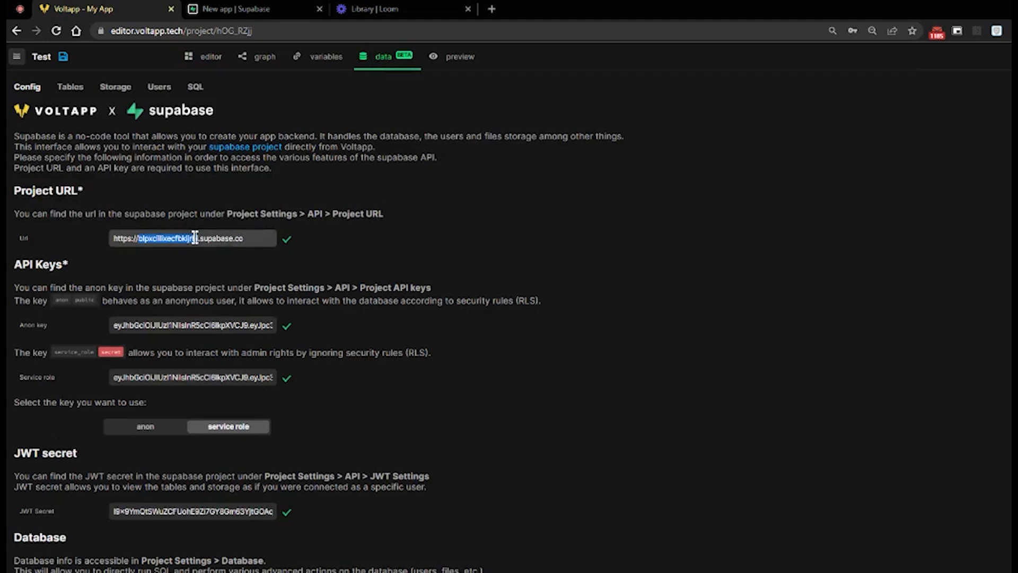
pyautogui.click(194, 59)
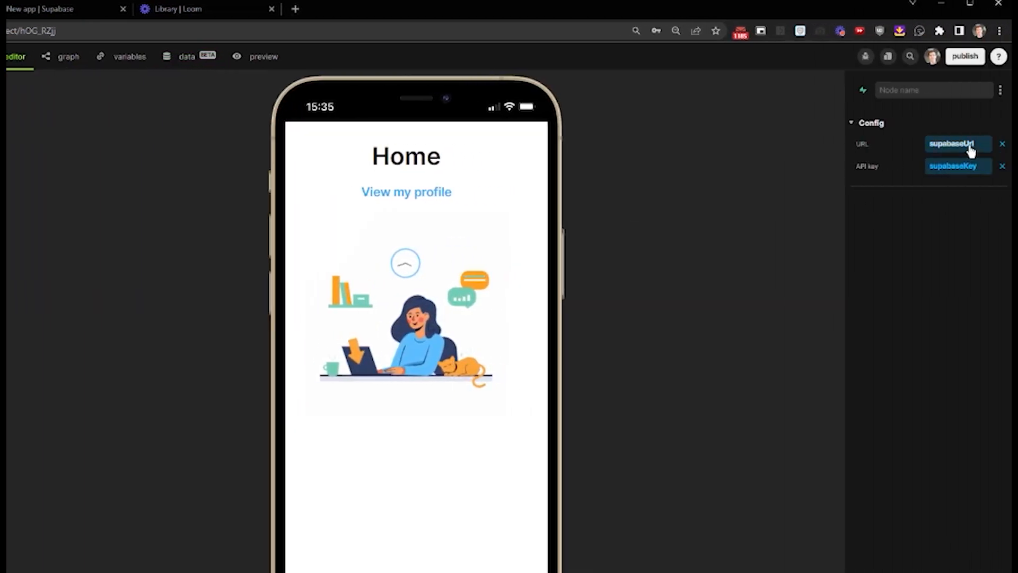
pyautogui.click(969, 146)
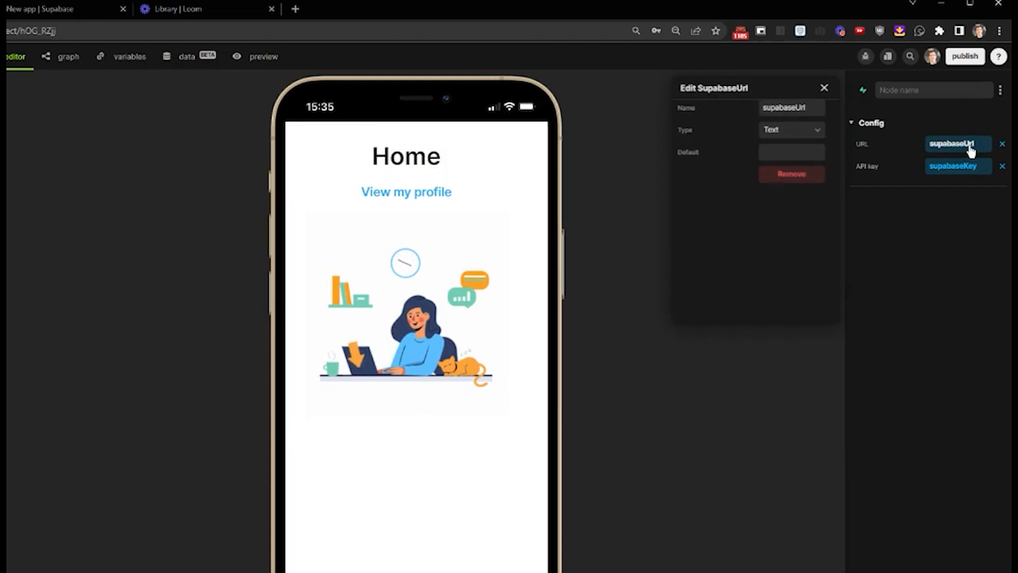
pyautogui.click(793, 150)
pyautogui.hotkey('ctrl', 'v')
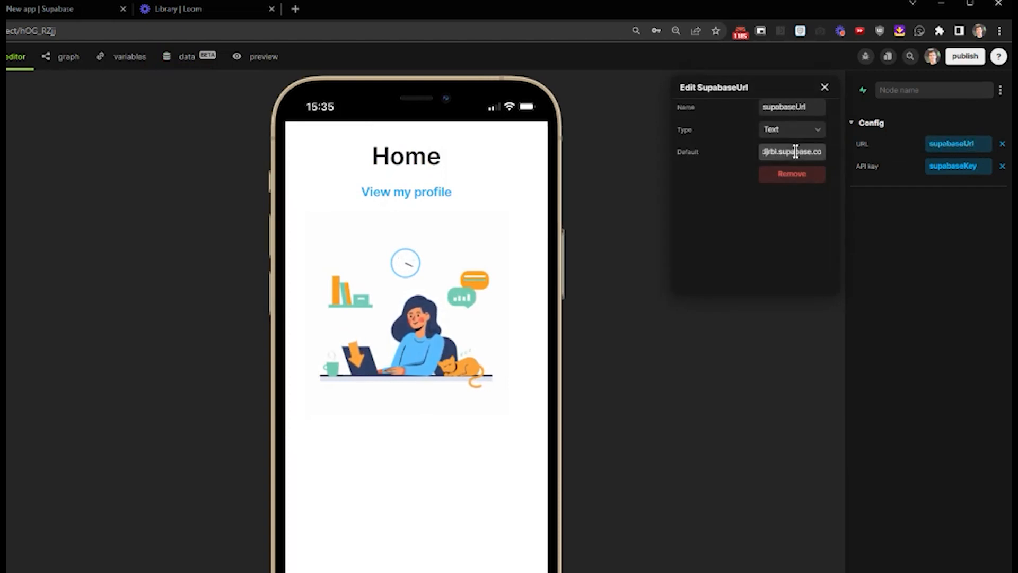
pyautogui.click(824, 87)
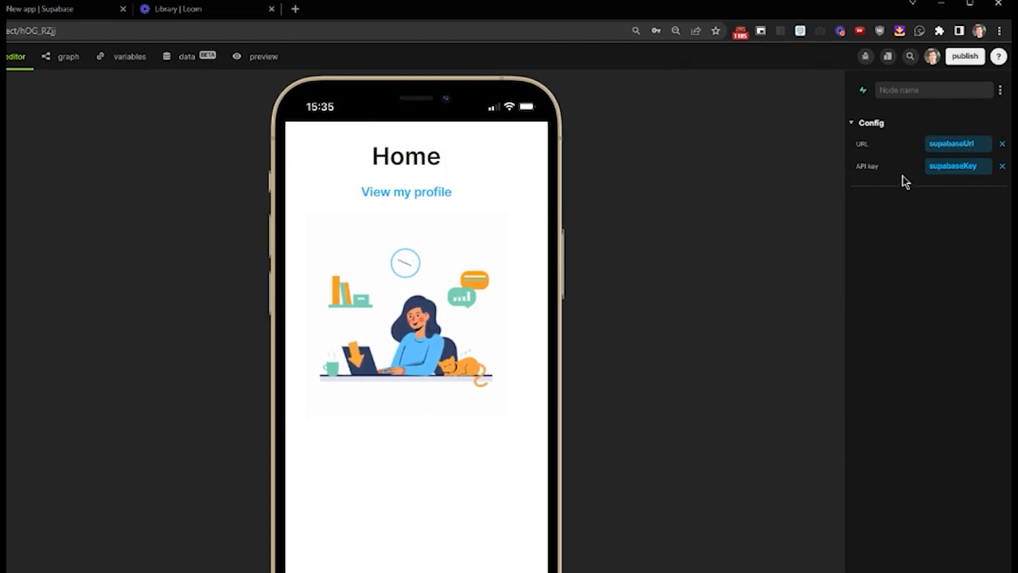
# Replace the default value of the supabaseKey variable with the anon key copied from the data configuration
pyautogui.click(942, 166)
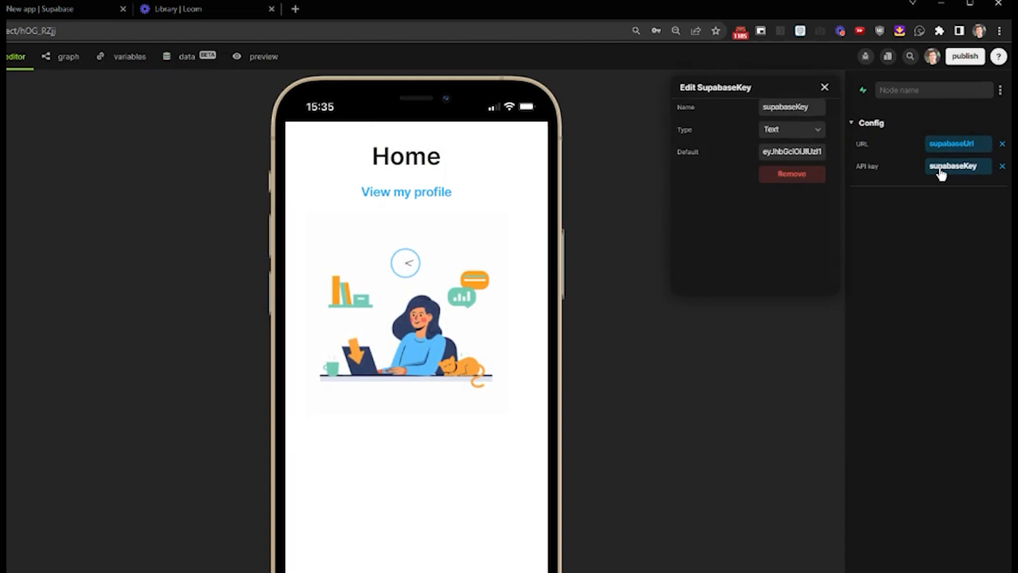
pyautogui.click(794, 150)
pyautogui.press('BackSpace')
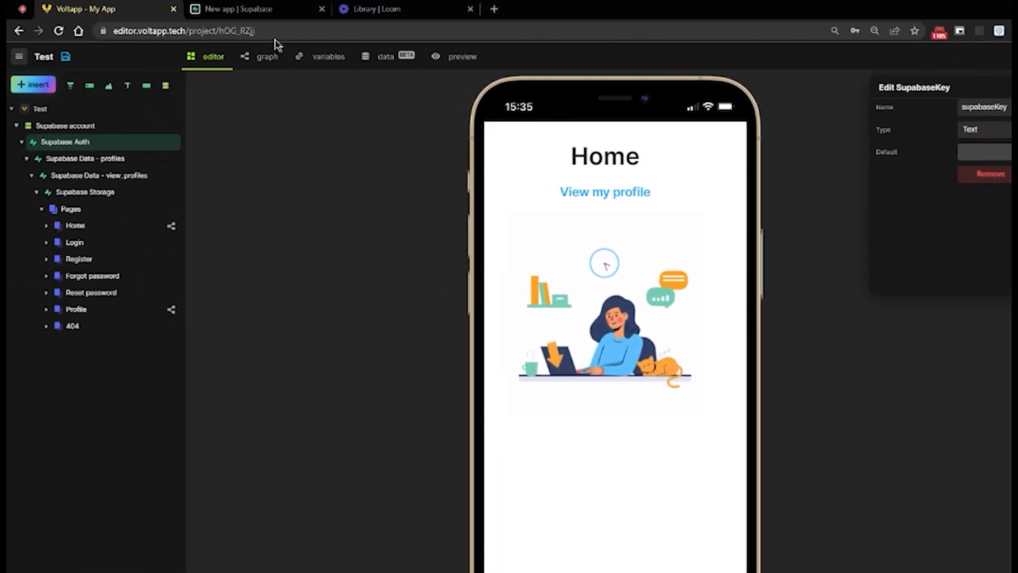
pyautogui.click(380, 56)
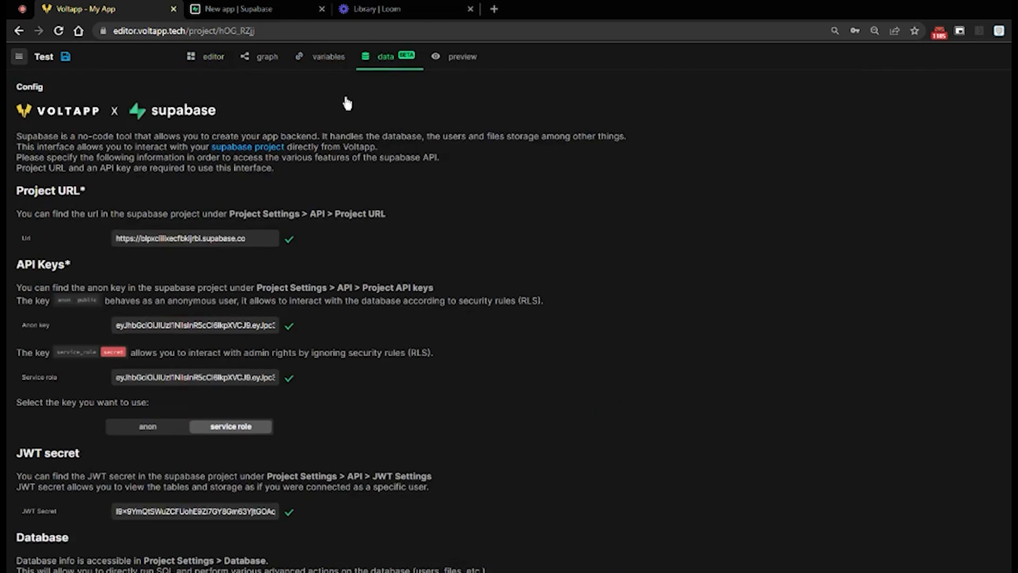
pyautogui.tripleClick(216, 325)
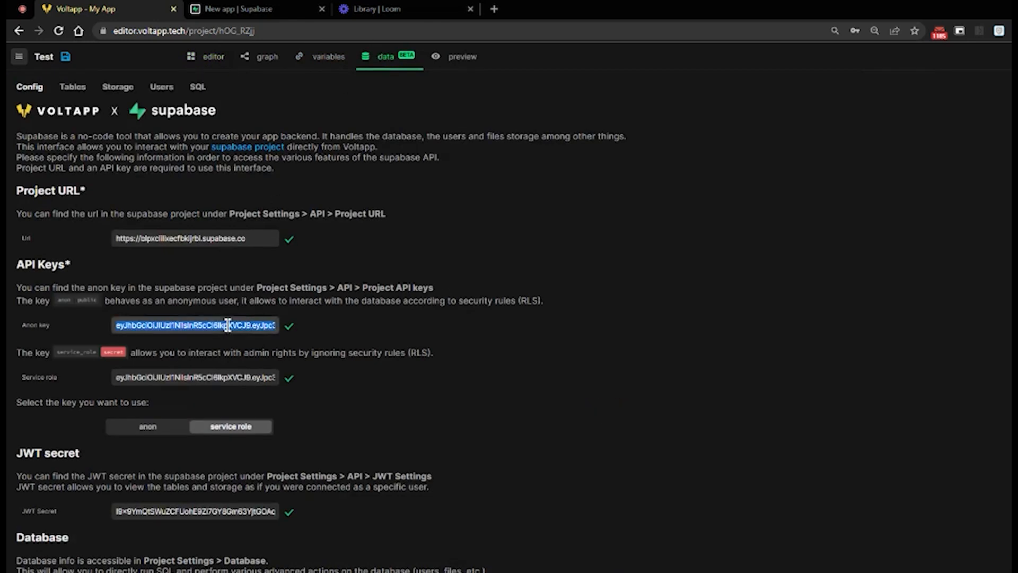
pyautogui.click(206, 63)
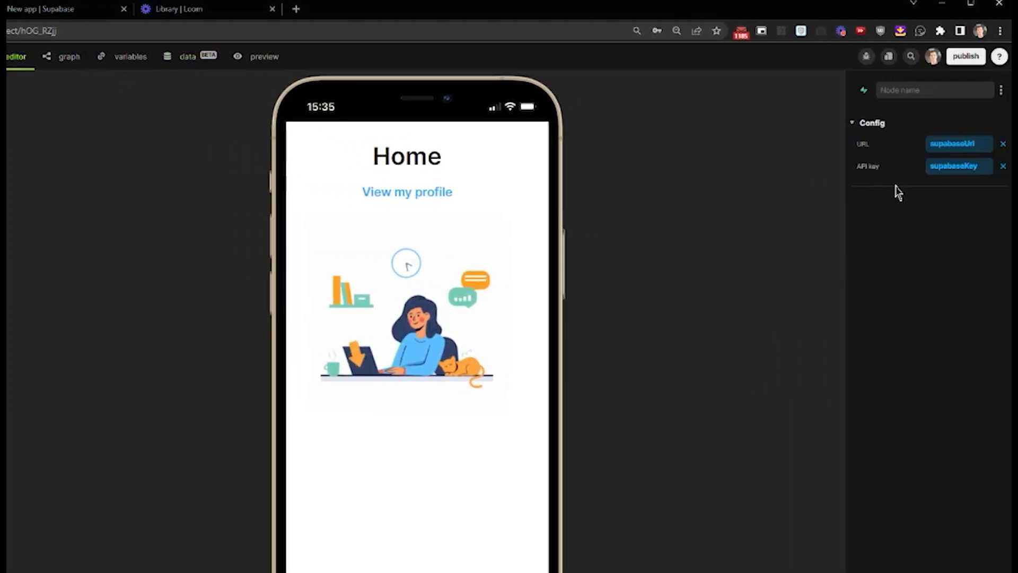
pyautogui.click(946, 167)
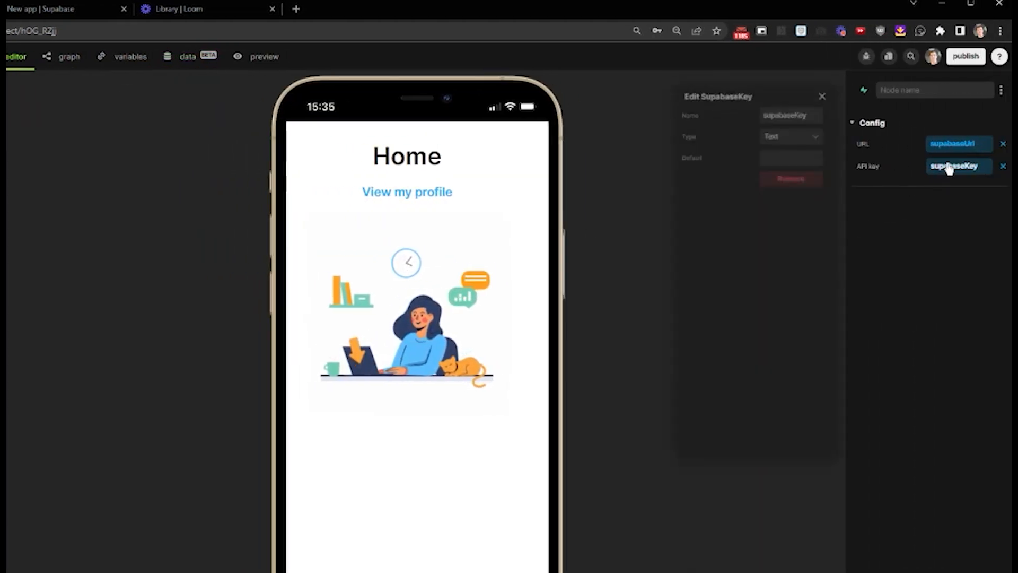
pyautogui.click(806, 154)
pyautogui.hotkey('ctrl', 'v')
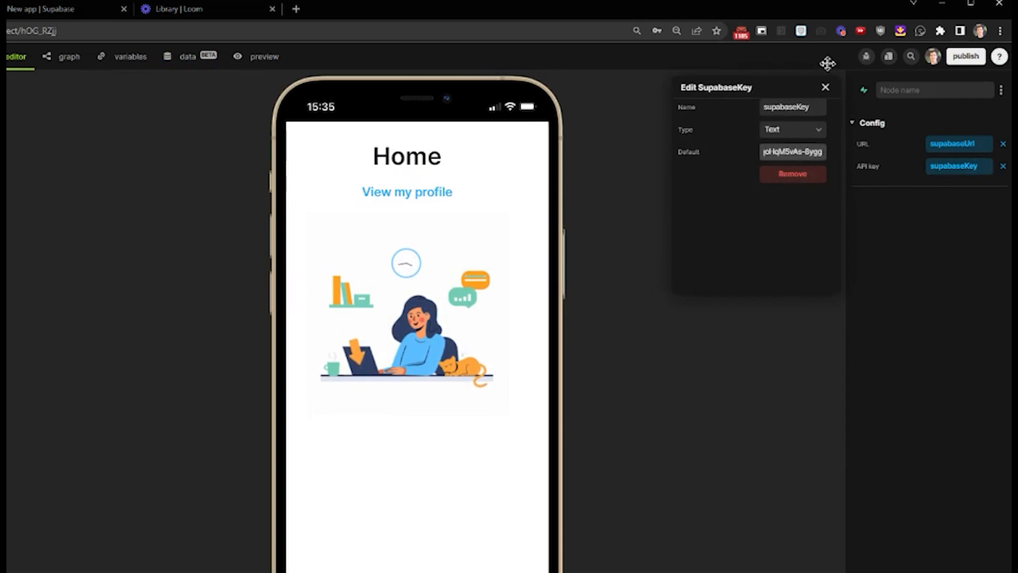
pyautogui.click(825, 85)
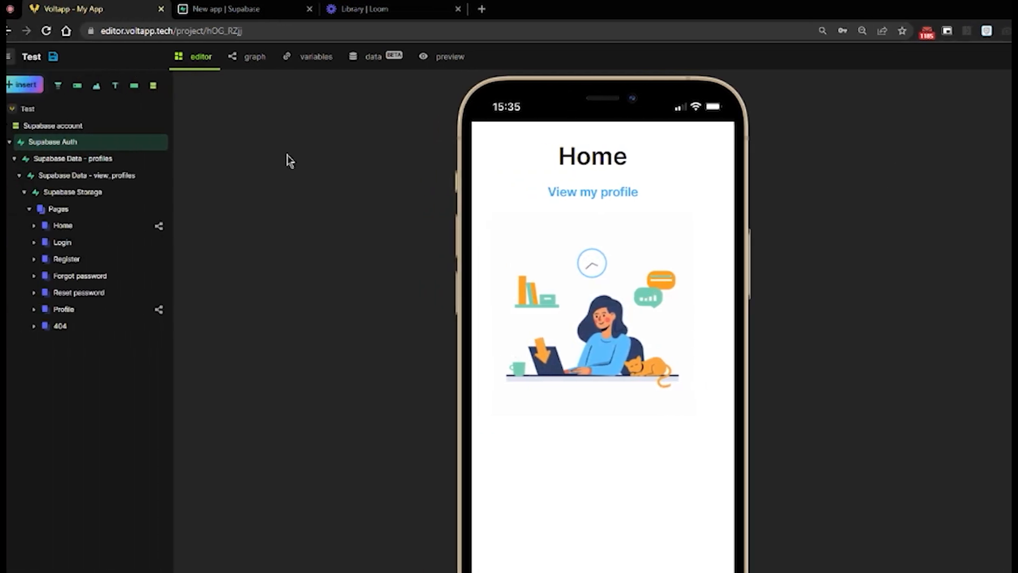
# Search the insert library for "supa" and open the setup script linked in the Supabase account template's description
pyautogui.click(121, 162)
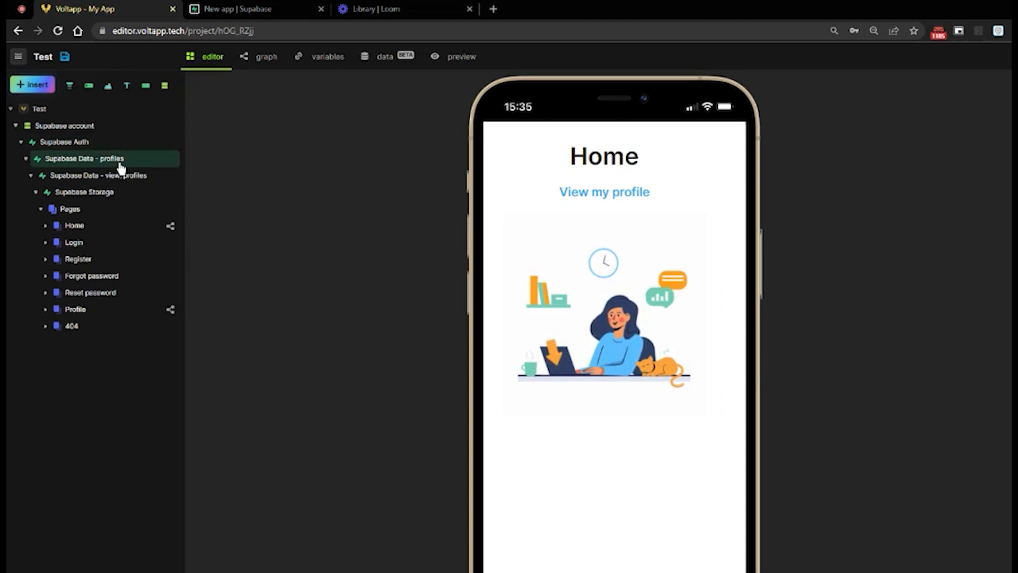
pyautogui.click(48, 91)
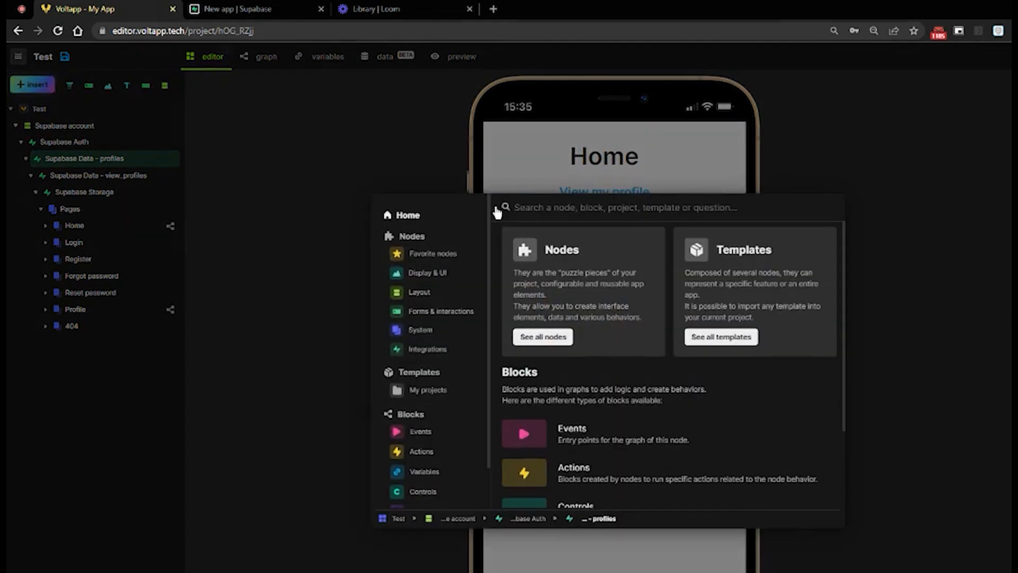
pyautogui.write('supa')
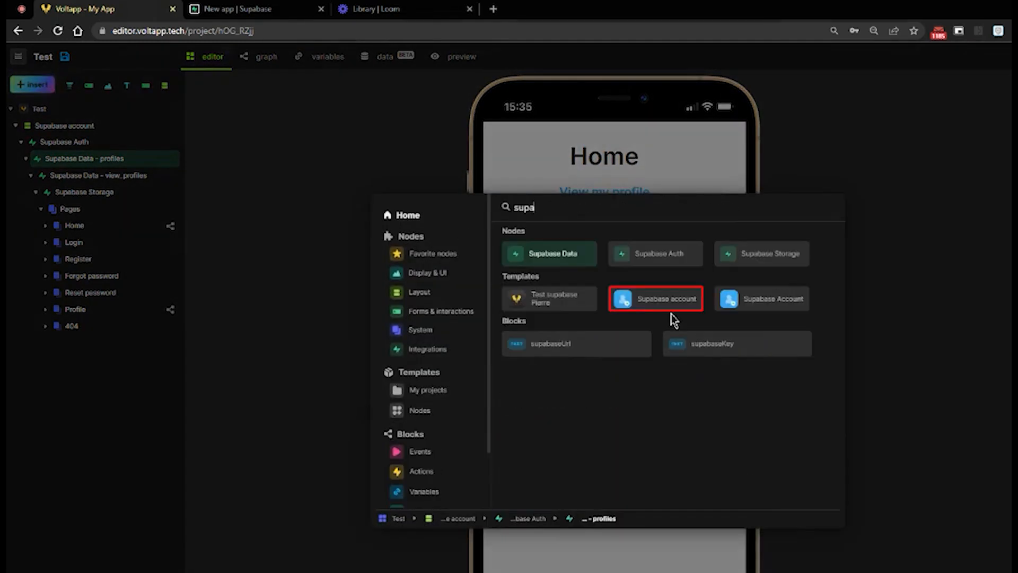
pyautogui.click(678, 307)
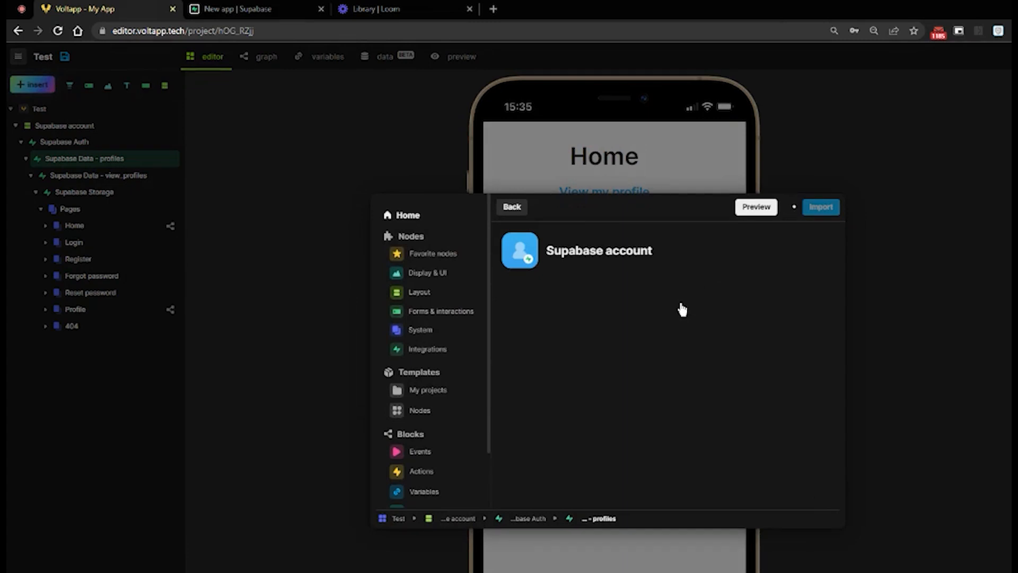
pyautogui.scroll(-5, 698, 395)
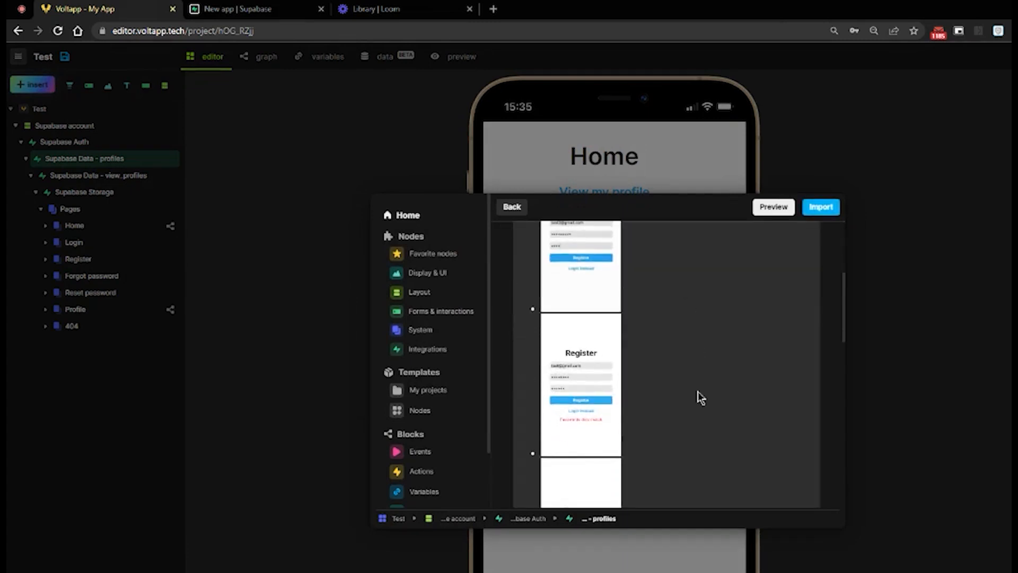
pyautogui.scroll(-10, 698, 398)
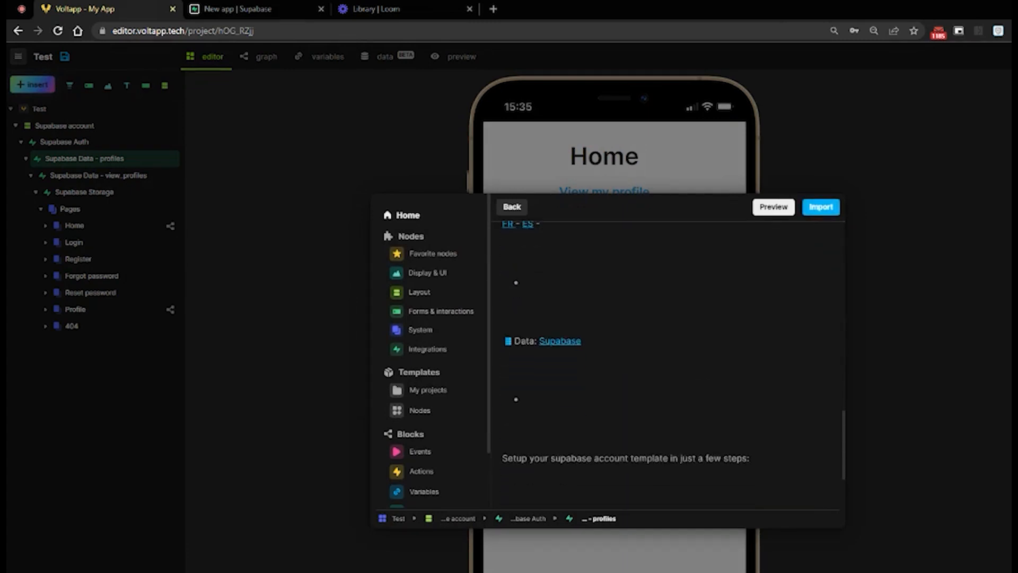
pyautogui.scroll(-3, 667, 360)
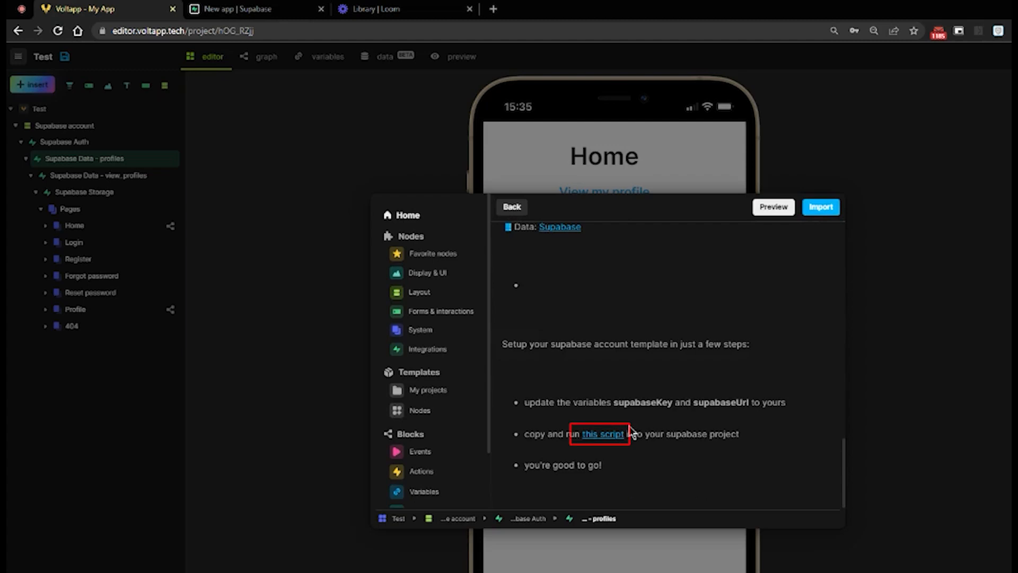
pyautogui.click(603, 434)
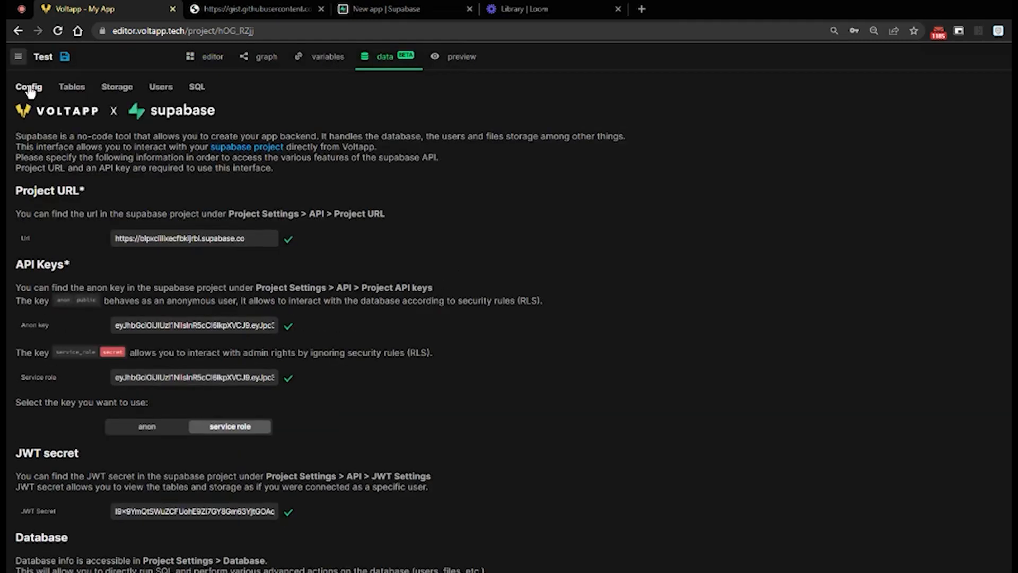
# Create a new SQL script in the project's data section, paste the template's setup script into it and run it
pyautogui.click(193, 89)
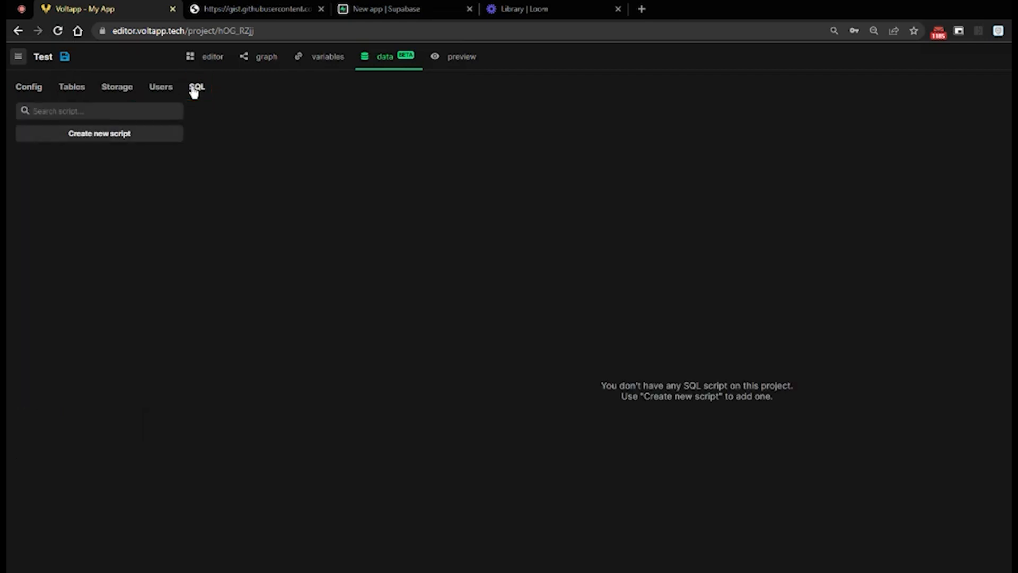
pyautogui.click(177, 144)
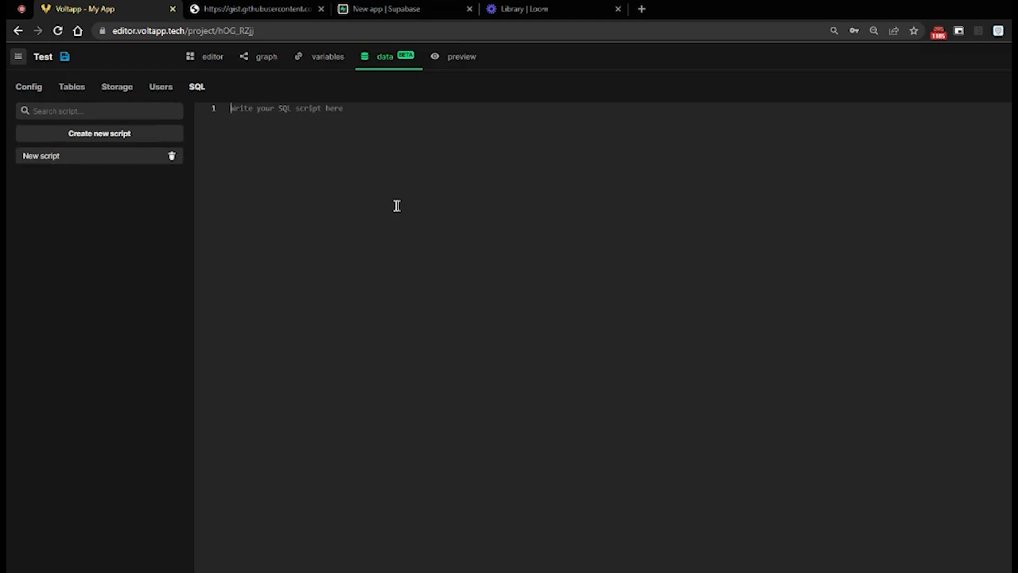
pyautogui.hotkey('ctrl', 'v')
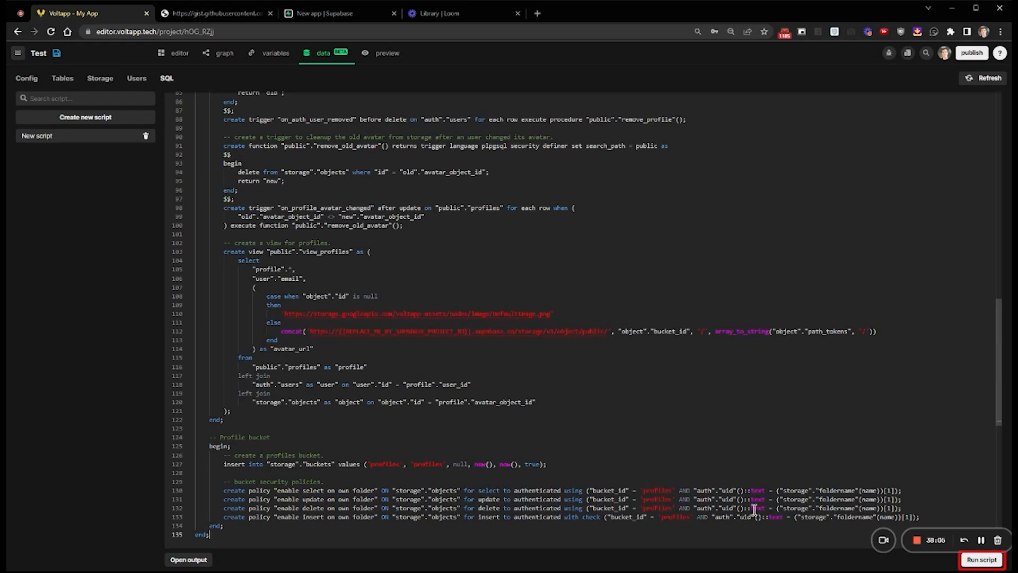
pyautogui.click(977, 561)
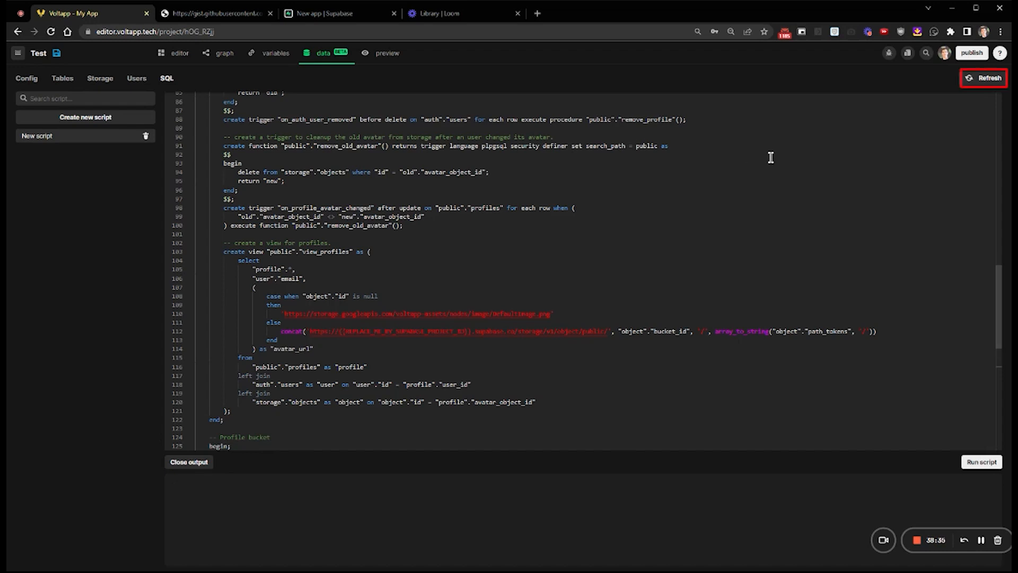
# Refresh the Supabase data and view the profiles table
pyautogui.click(984, 79)
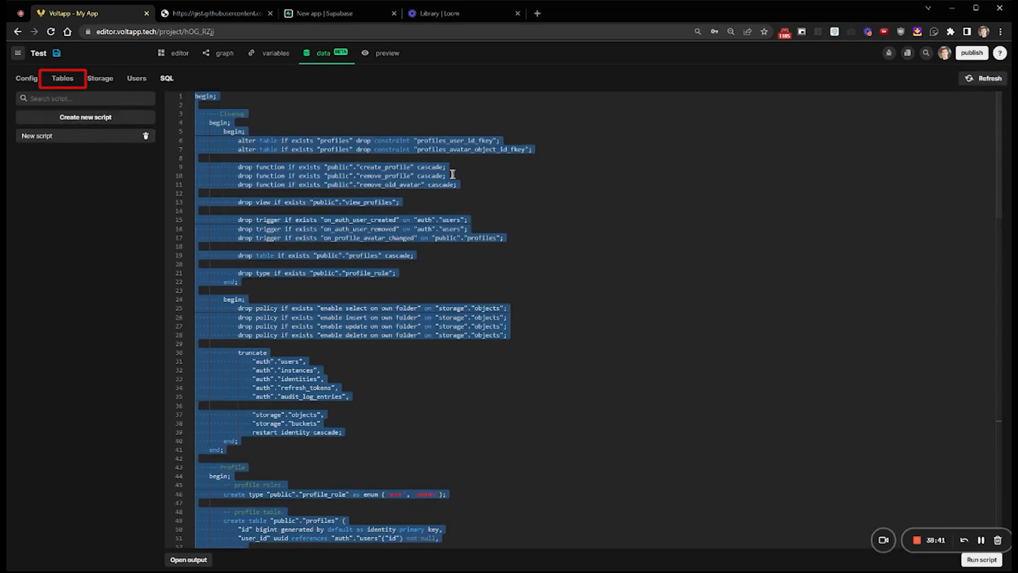
pyautogui.click(56, 79)
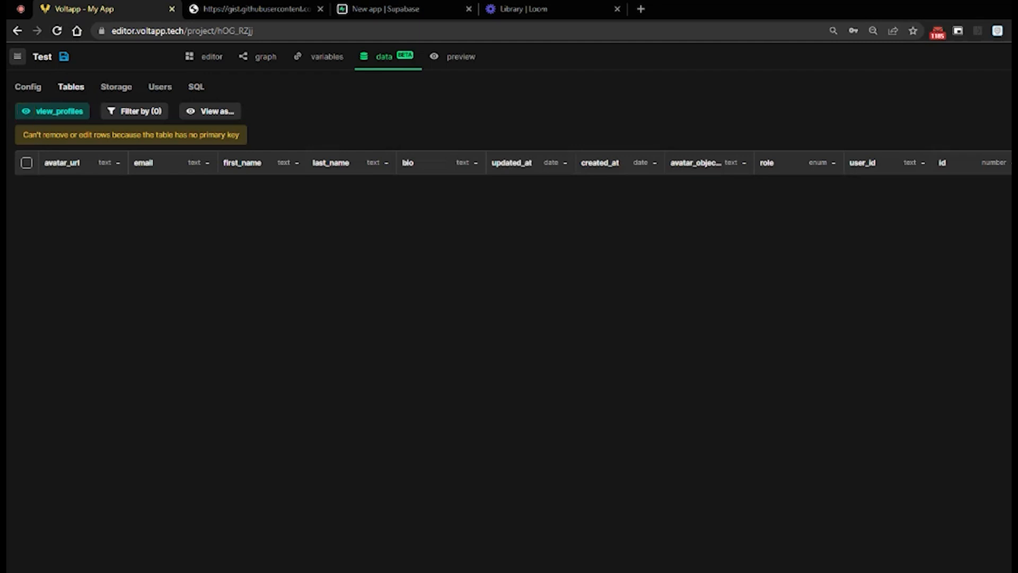
pyautogui.click(79, 117)
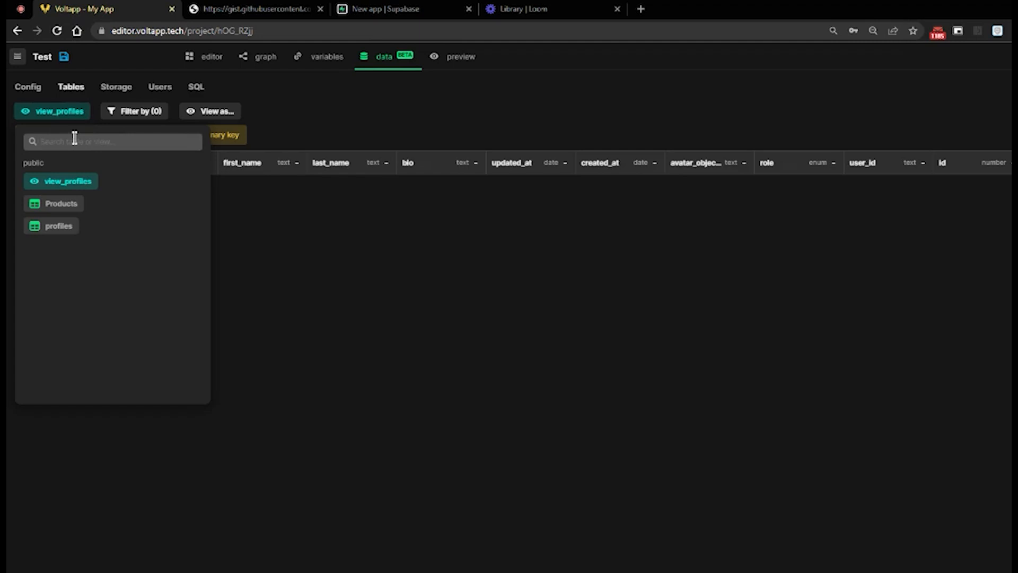
pyautogui.click(60, 227)
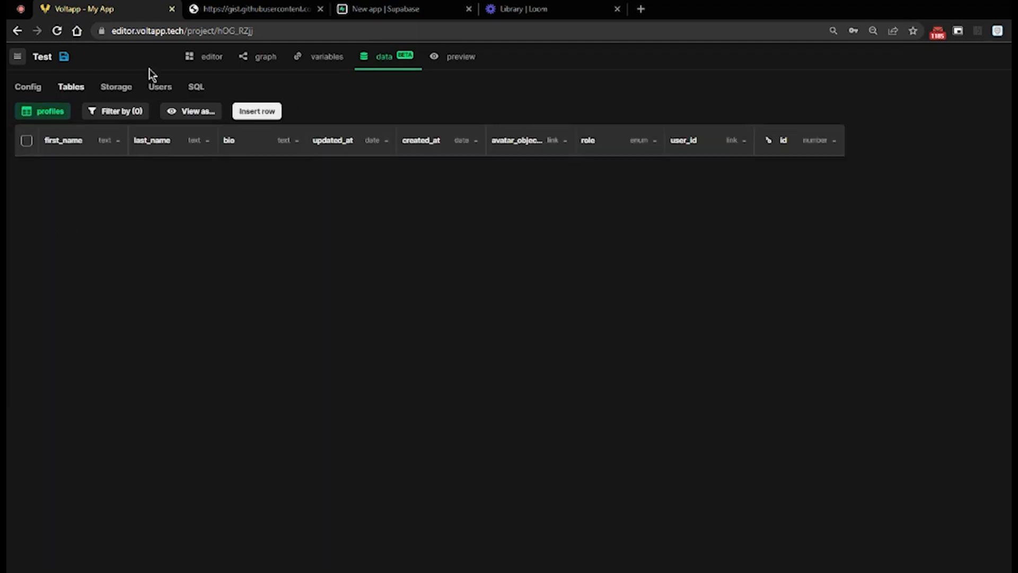
# Add a user to the project with an email and an account password, and view the profile data in the tables
pyautogui.click(158, 91)
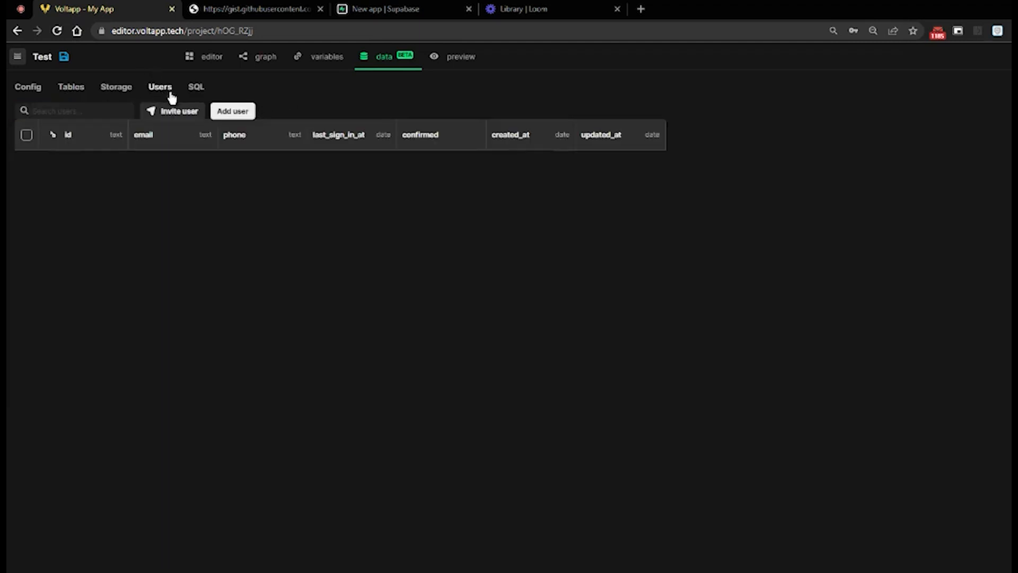
pyautogui.click(236, 112)
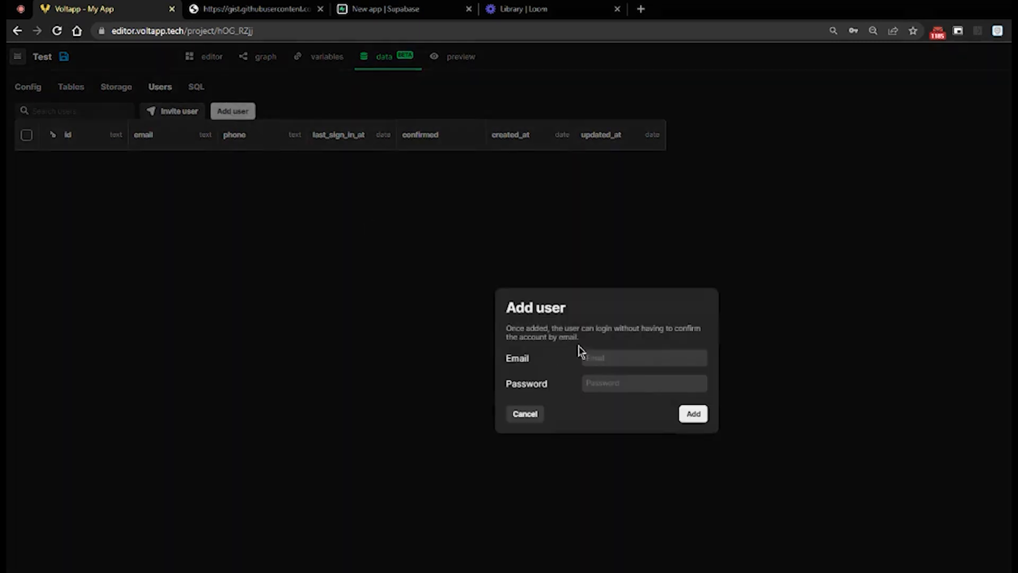
pyautogui.click(621, 358)
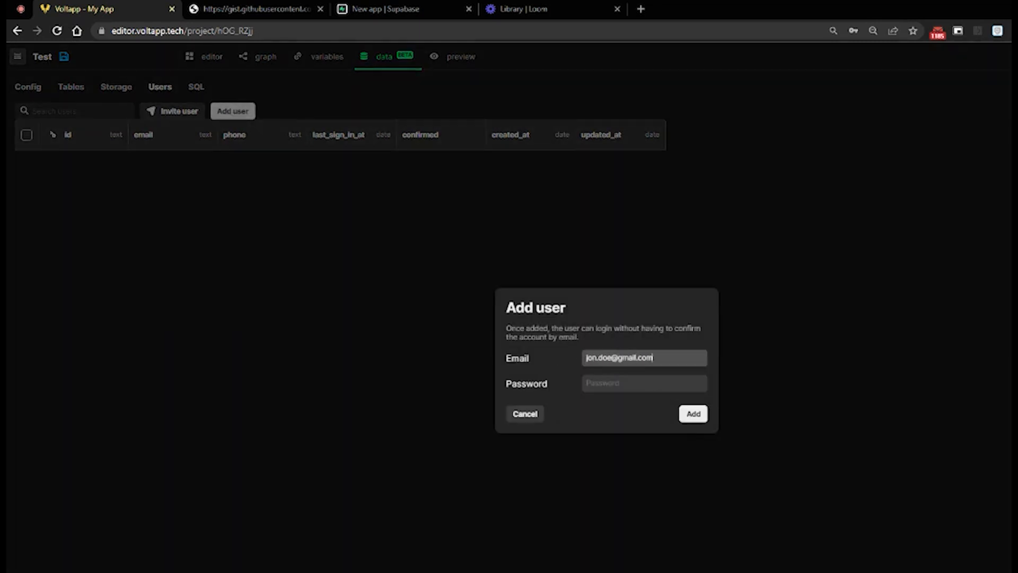
pyautogui.click(625, 386)
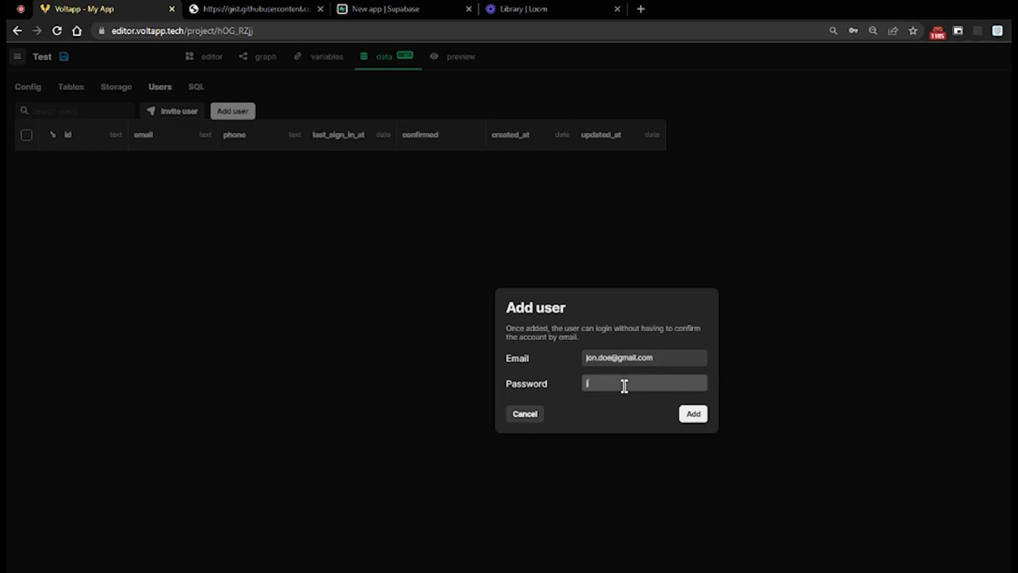
pyautogui.click(703, 418)
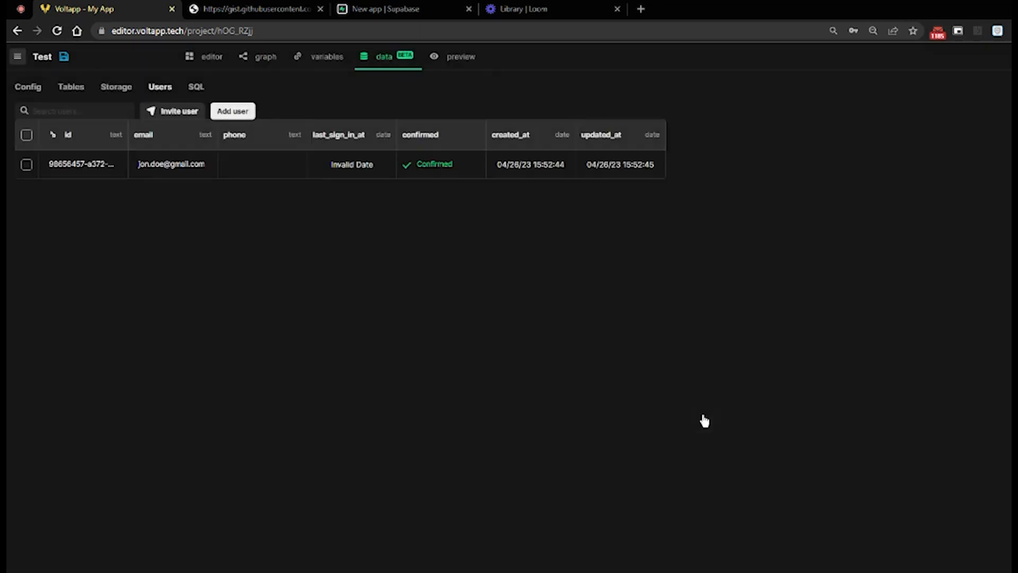
pyautogui.click(72, 88)
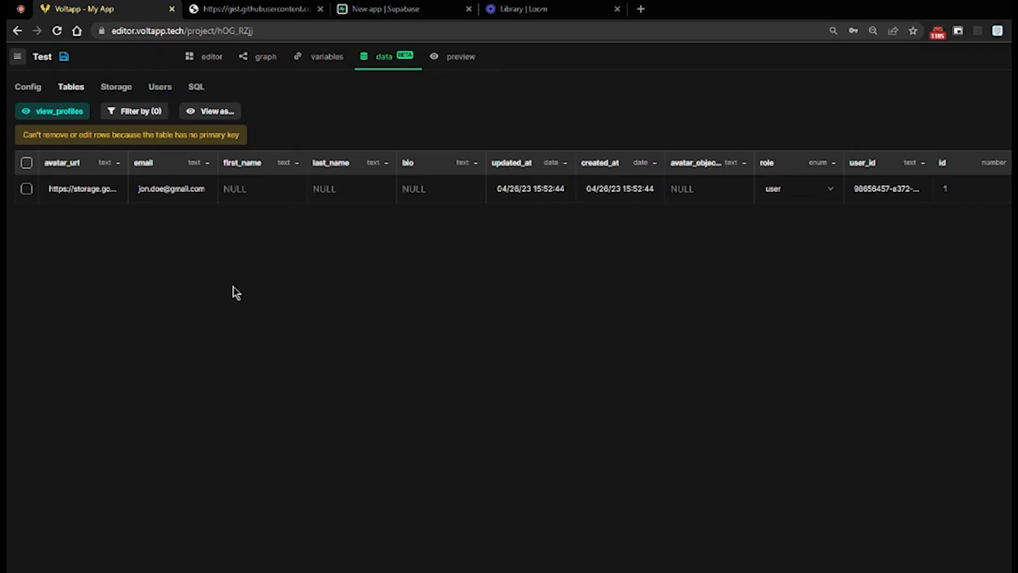
# Preview the app and log in with the new user's email and account password
pyautogui.click(213, 62)
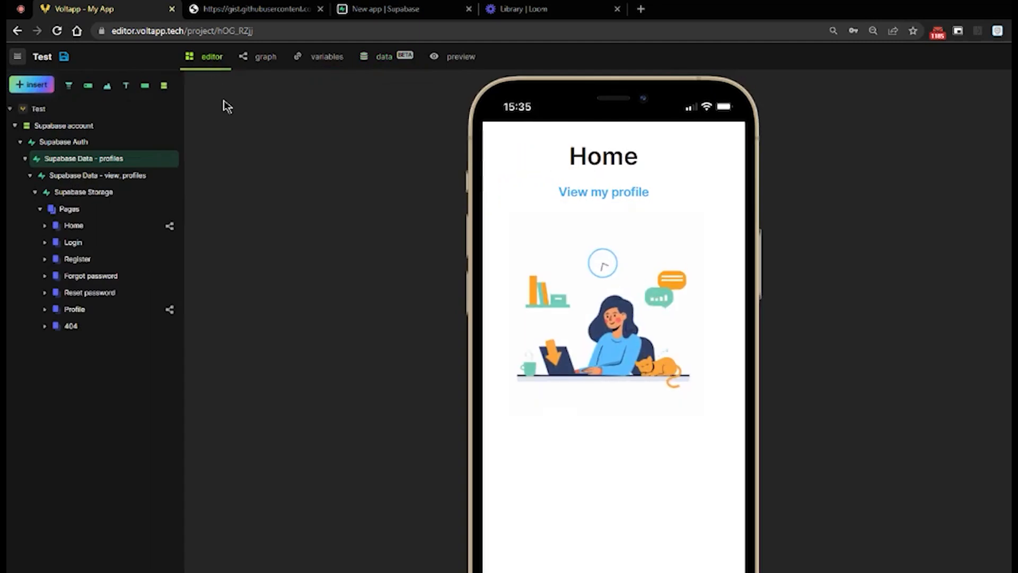
pyautogui.click(115, 144)
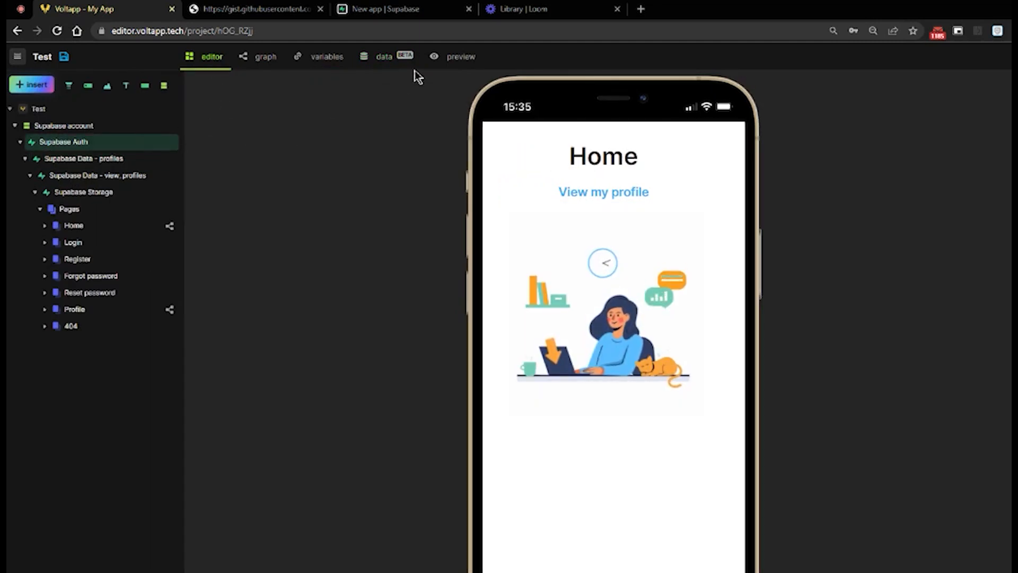
pyautogui.click(460, 58)
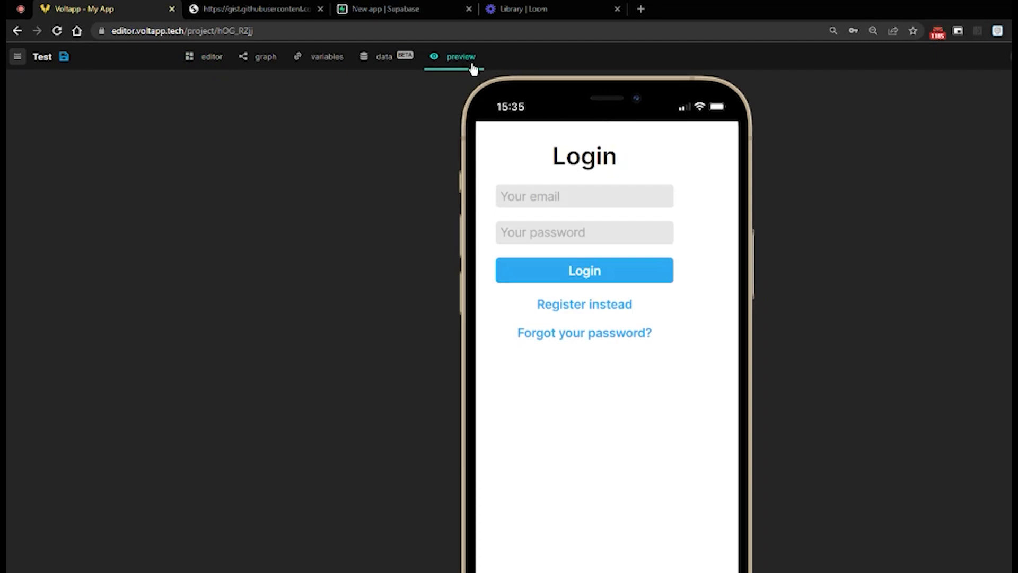
pyautogui.click(592, 200)
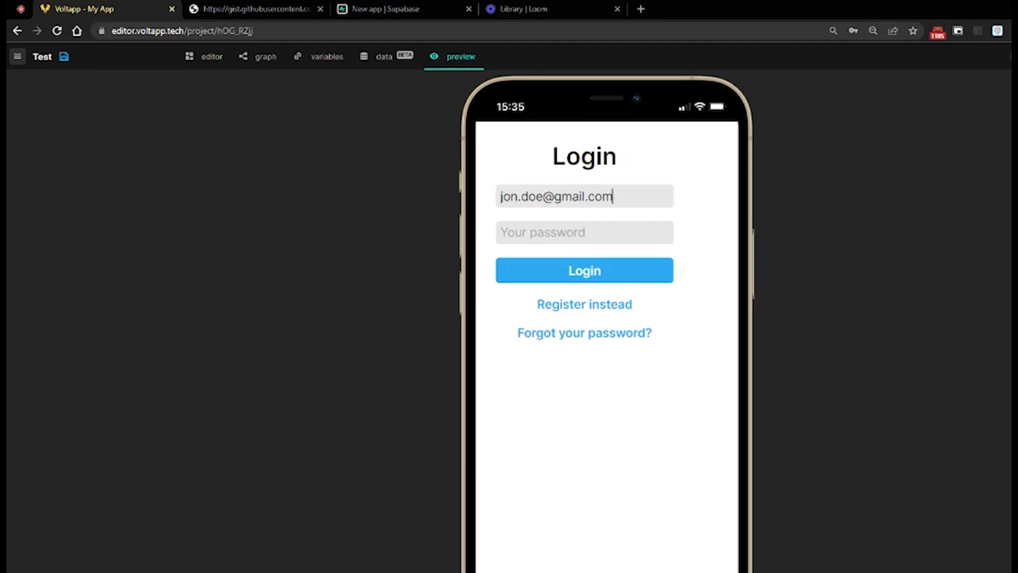
pyautogui.click(568, 230)
pyautogui.write('p')
pyautogui.click(581, 261)
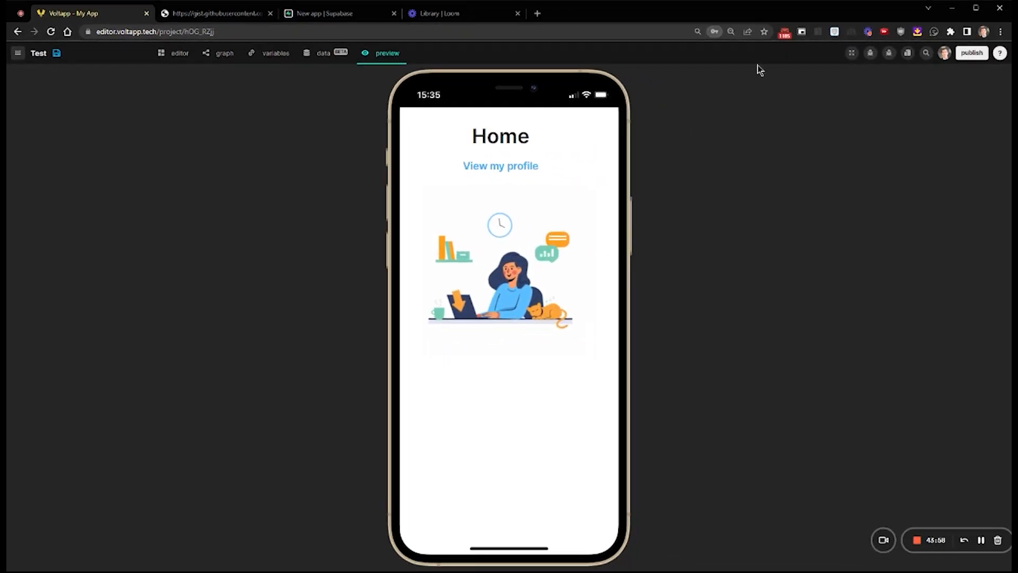
# Update the user's profile in the preview with a first name, last name and short bio, and open the data tables to check it
pyautogui.click(533, 167)
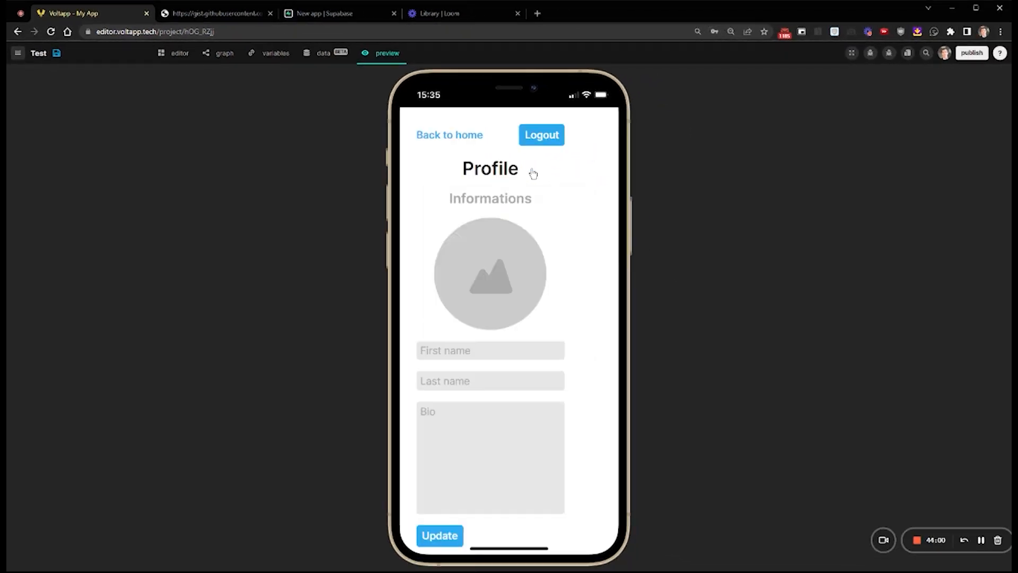
pyautogui.click(486, 347)
pyautogui.write('Jon')
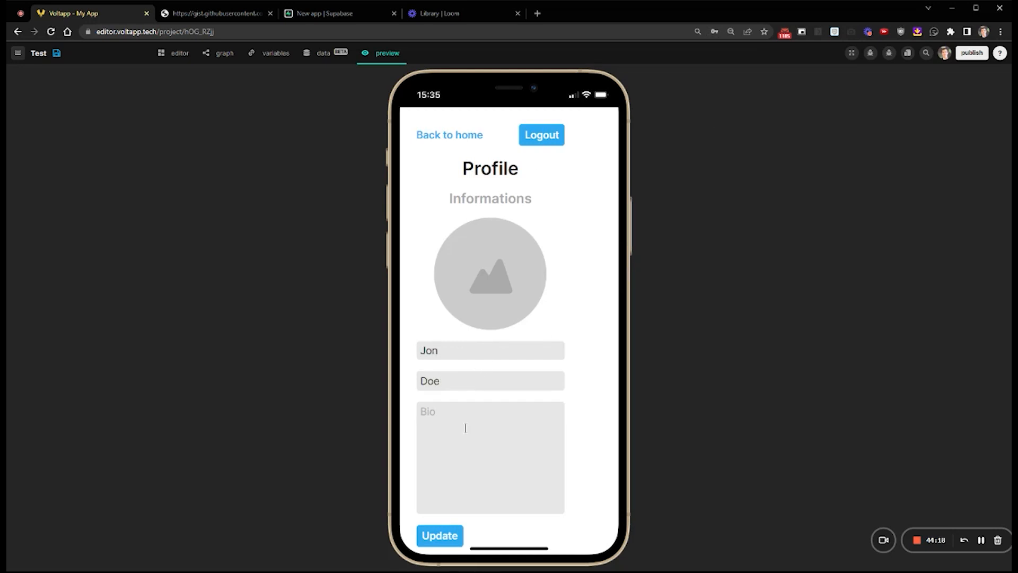
pyautogui.press('BackSpace')
pyautogui.press('BackSpace')
pyautogui.write("I'm a simpl")
pyautogui.click(444, 535)
pyautogui.click(320, 58)
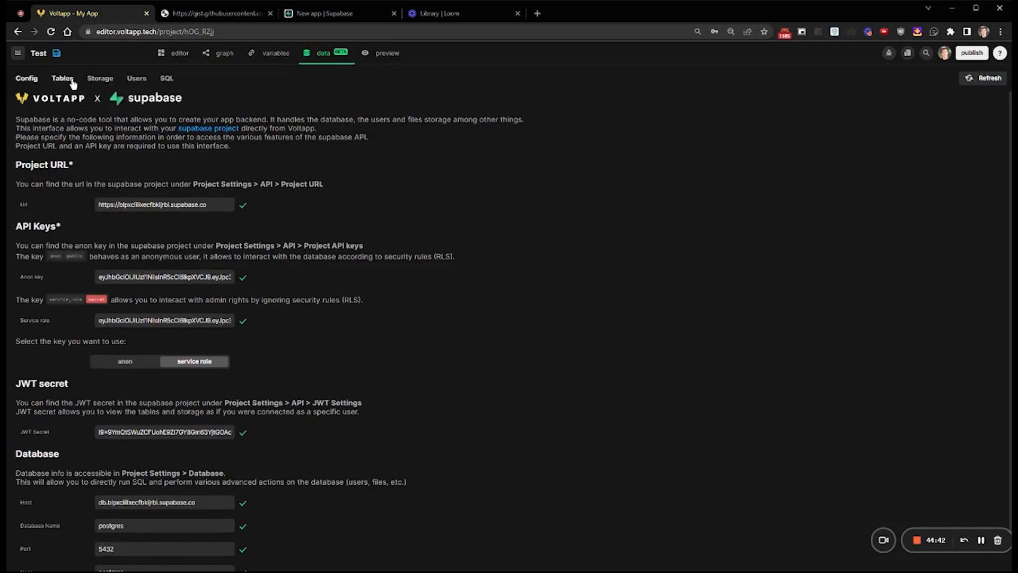
pyautogui.click(72, 81)
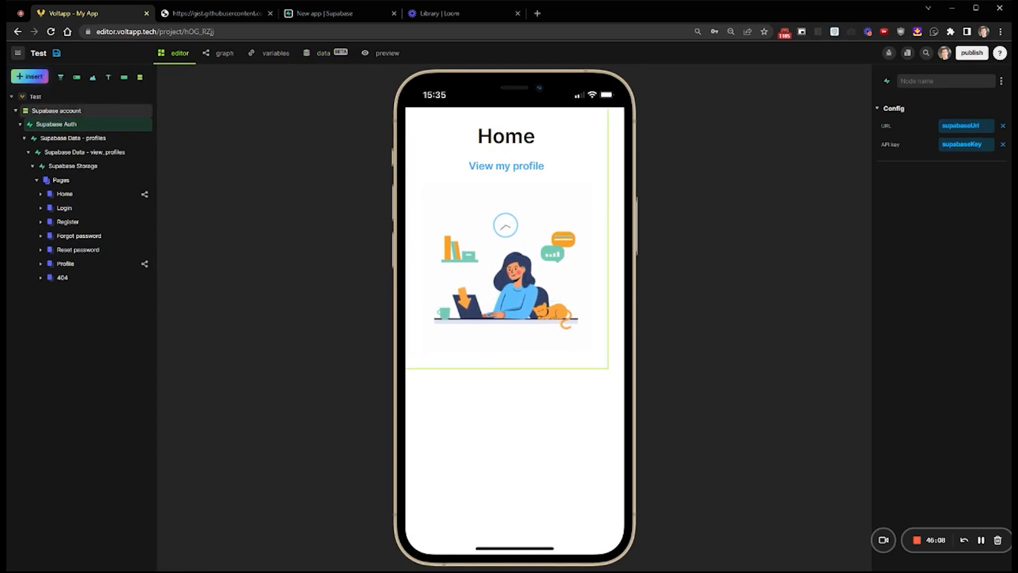
# Set the Supabase account section's layout width and height to 100%
pyautogui.click(93, 116)
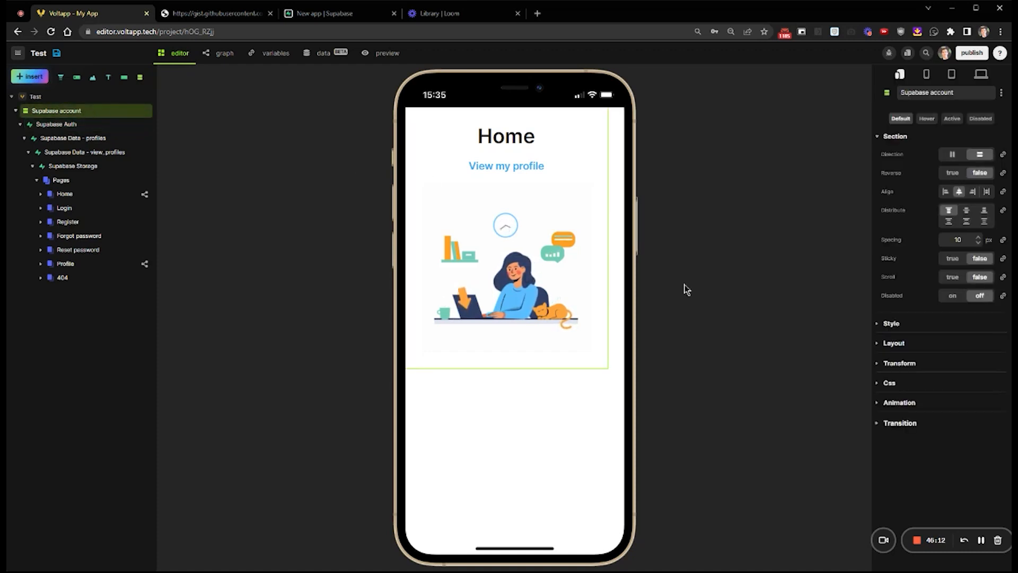
pyautogui.click(876, 344)
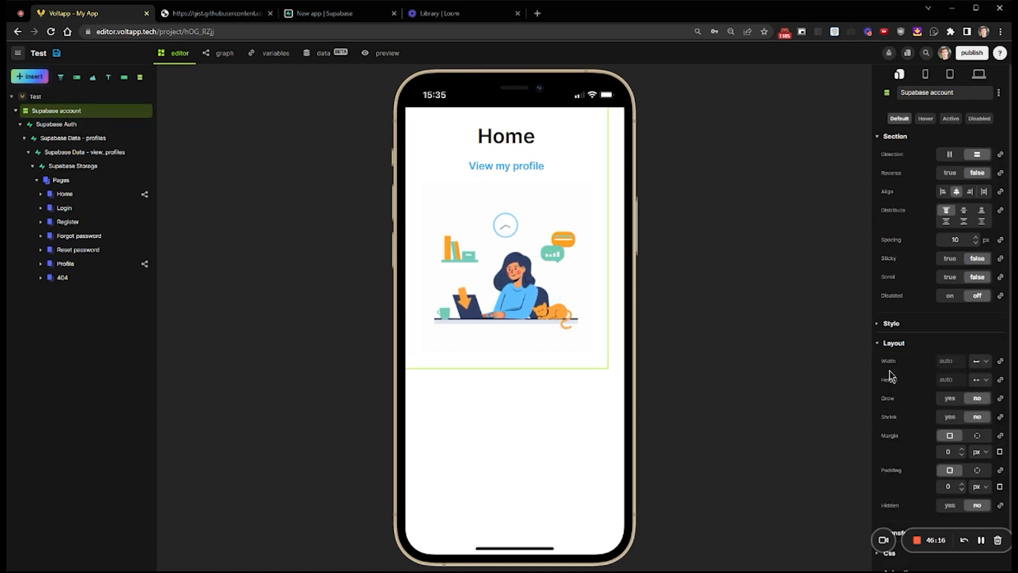
pyautogui.click(982, 367)
pyautogui.click(982, 383)
pyautogui.click(982, 383)
pyautogui.click(983, 405)
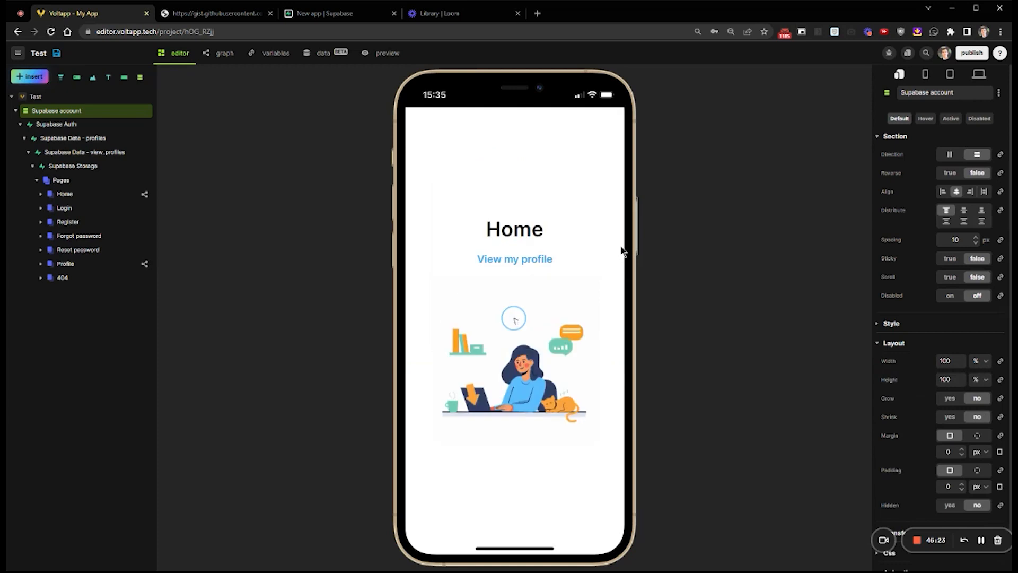
# Select the Home page in the Supabase account's Pages to show its settings
pyautogui.click(65, 194)
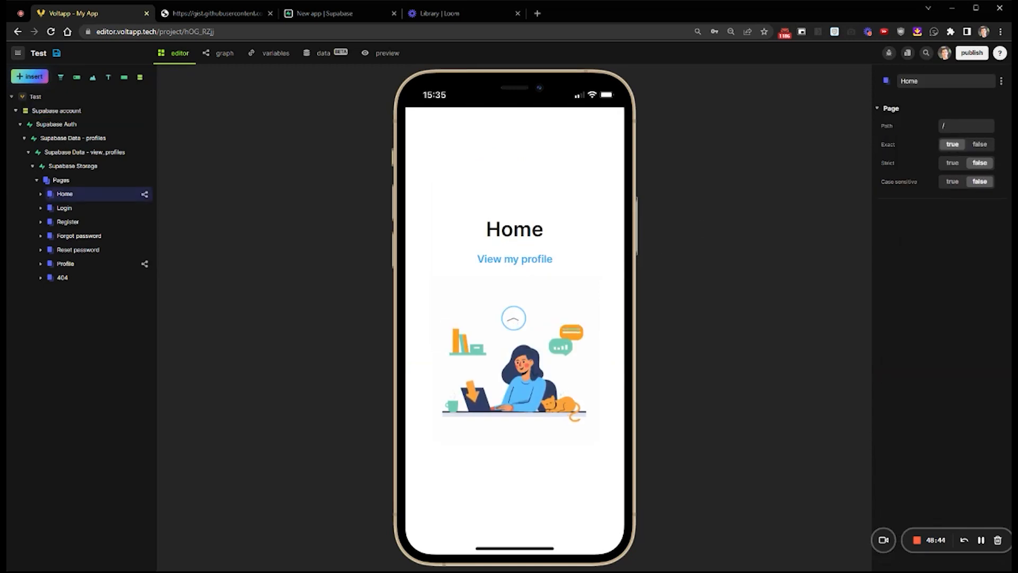